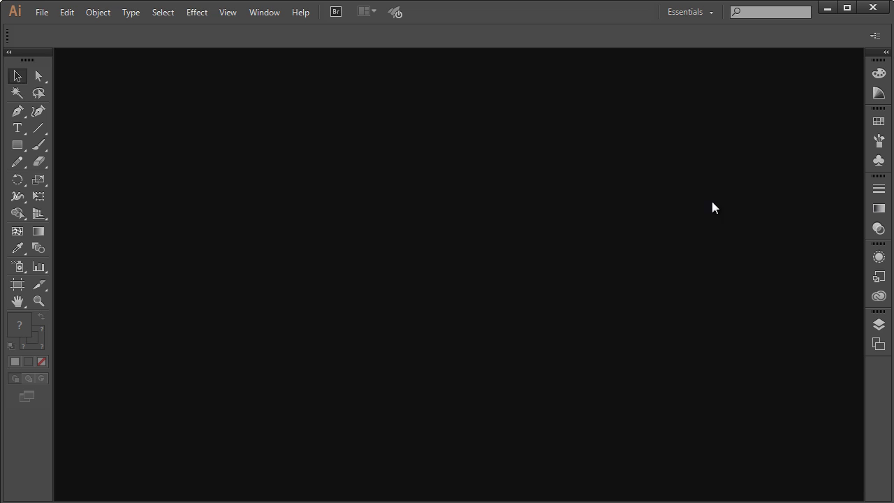
- Open and collapse the Layers panel, then browse Color and Color Guide and collapse them back
left_click(879, 326)
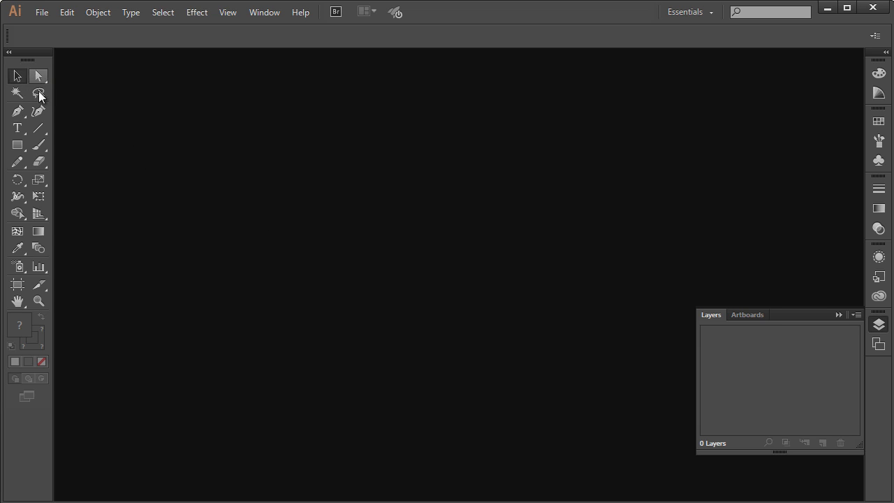
left_click(839, 315)
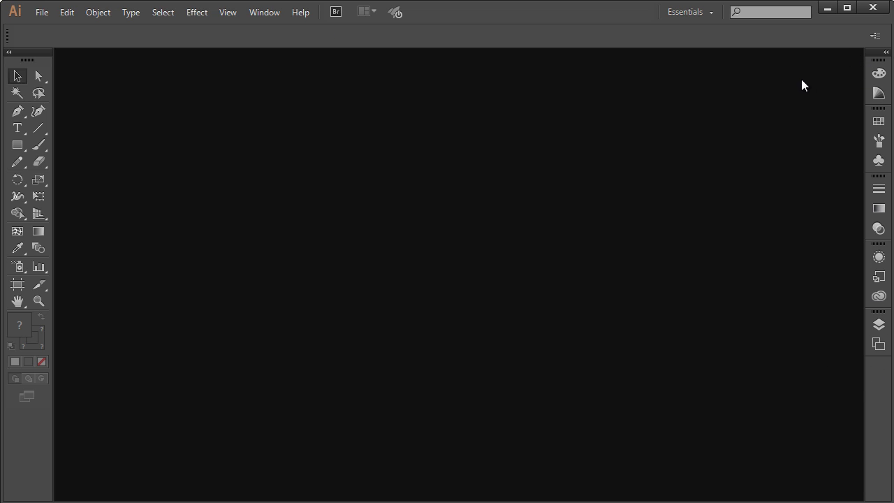
left_click(878, 73)
left_click(837, 63)
left_click(878, 93)
left_click_drag(756, 60, 731, 61)
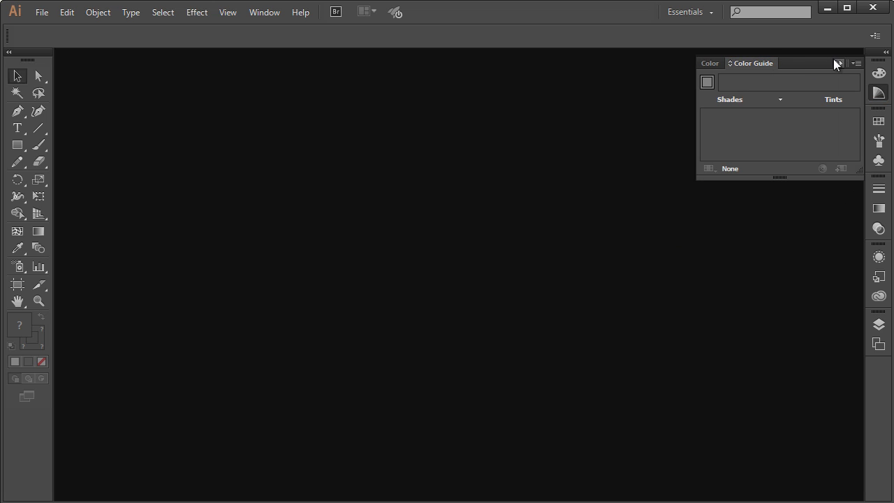
left_click(837, 62)
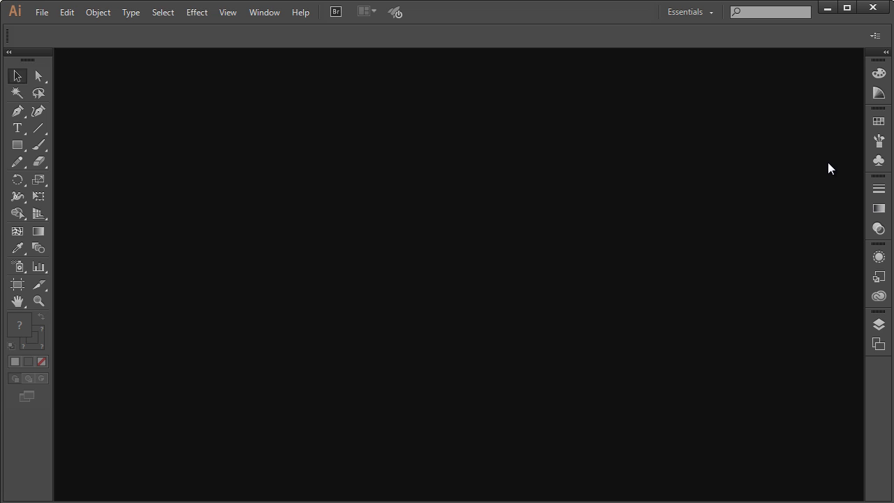
- Open the Essentials workspace list and close it without switching workspaces
left_click(712, 10)
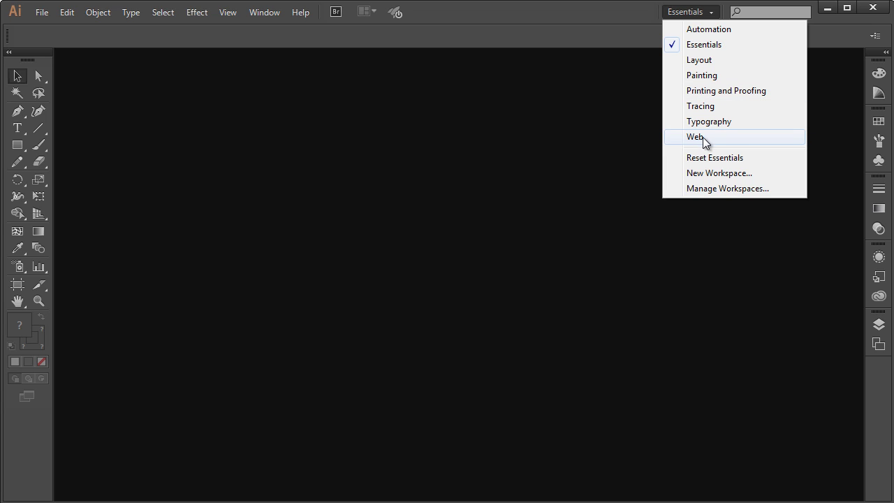
left_click(589, 15)
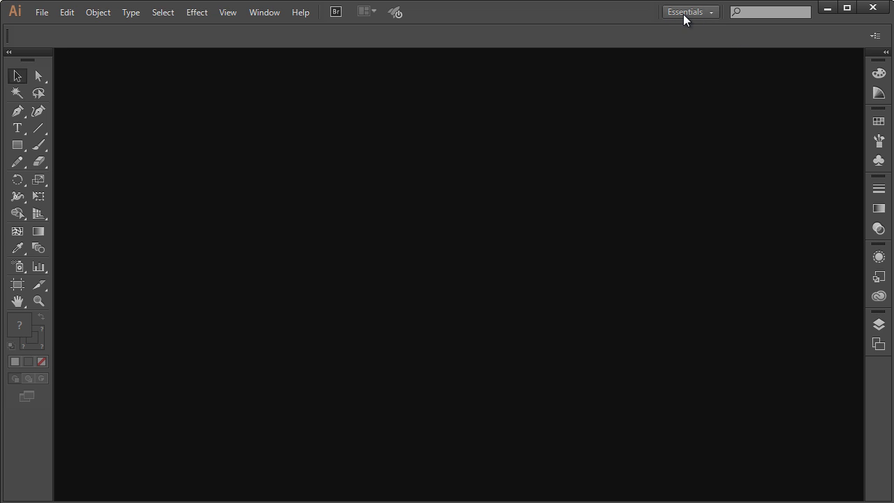
- Tear the Color panel out of the dock and close it, then close Color Guide
left_click(713, 15)
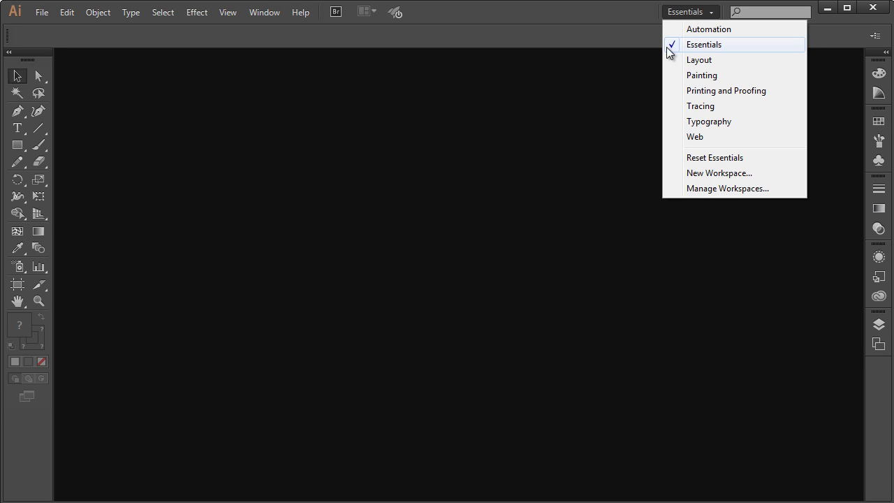
left_click(643, 26)
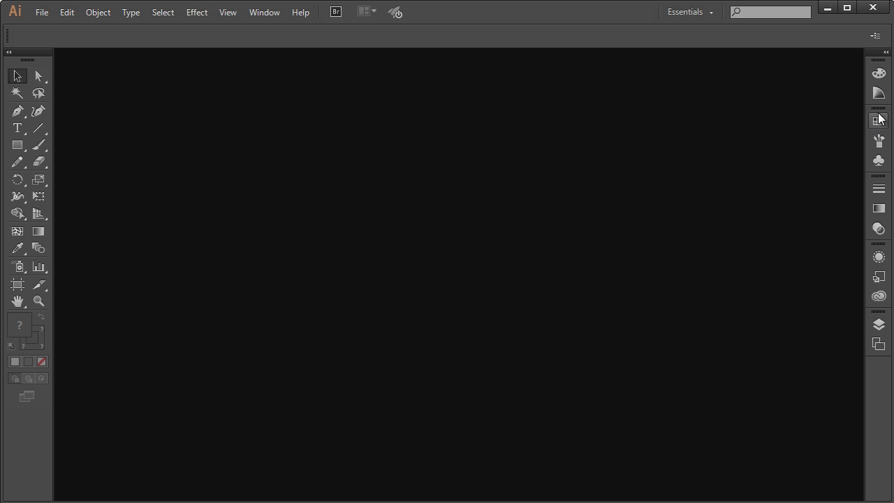
left_click(878, 74)
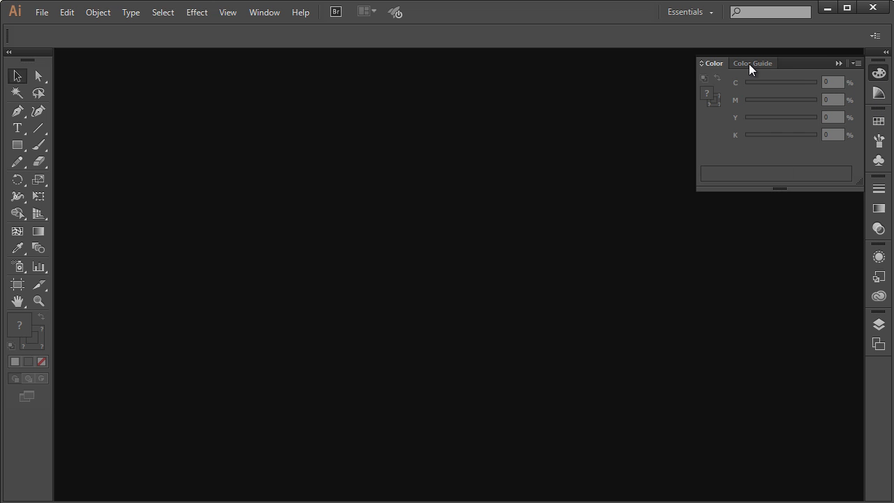
left_click_drag(713, 63, 479, 104)
left_click(624, 94)
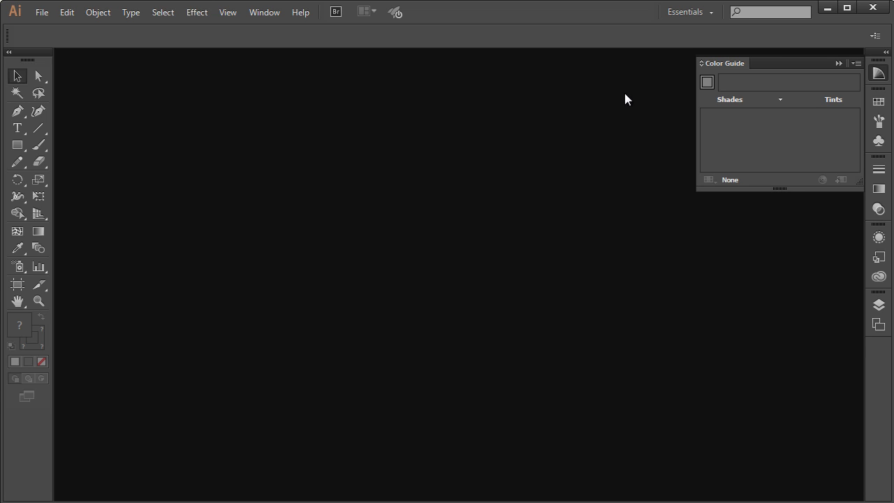
left_click_drag(699, 70, 720, 63)
left_click_drag(719, 63, 720, 63)
left_click(838, 64)
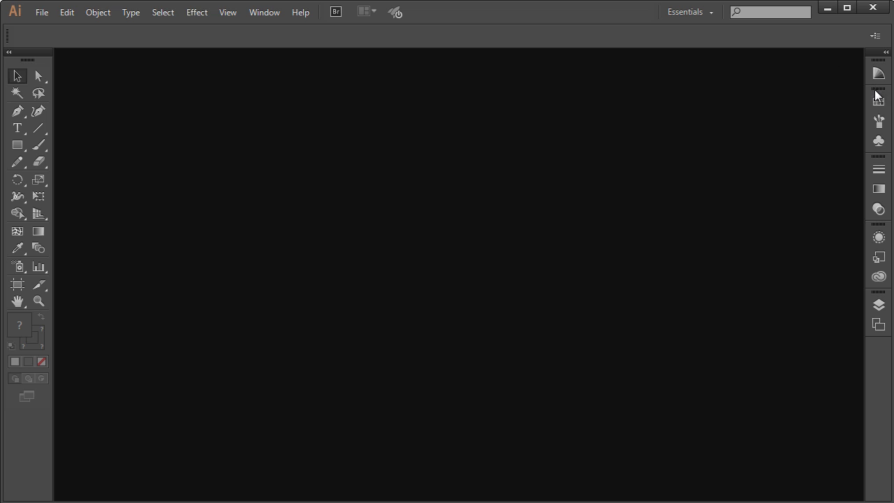
- Pull the Swatches, Brushes and Symbols group off the dock and redock it below Layers
mouse_move(878, 91)
left_mouse_down()
mouse_move(701, 97)
mouse_move(706, 91)
left_mouse_up()
double_click(704, 85)
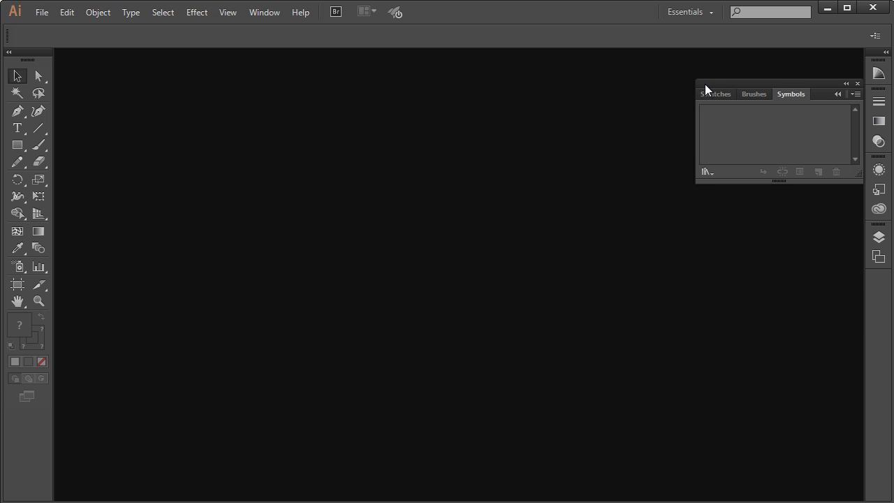
left_click(845, 83)
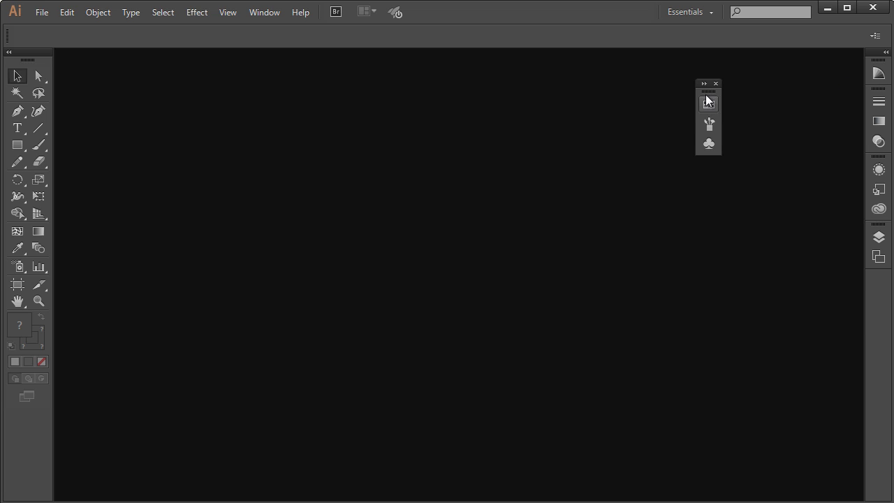
mouse_move(712, 89)
left_mouse_down()
mouse_move(847, 303)
mouse_move(874, 285)
mouse_move(877, 294)
mouse_move(851, 278)
mouse_move(876, 279)
mouse_move(853, 288)
mouse_move(871, 280)
left_mouse_up()
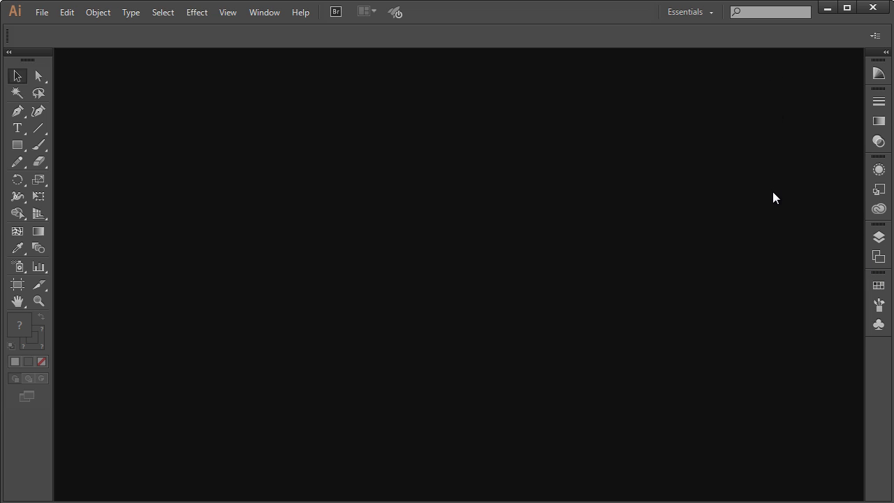
- Reset the Essentials workspace to its default layout and collapse the Libraries panel group
left_click(710, 14)
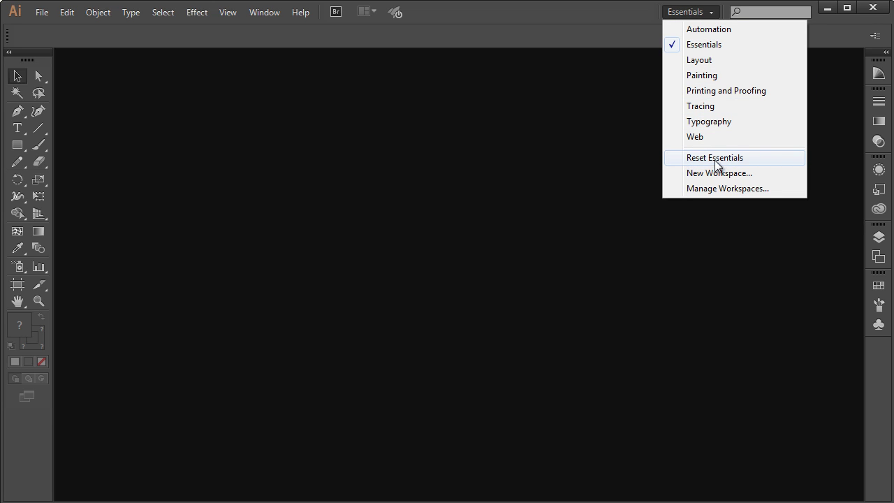
left_click(759, 162)
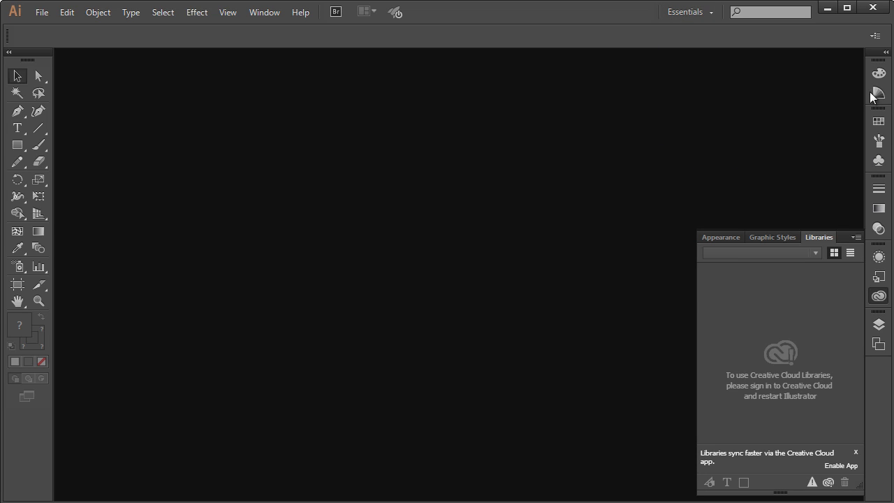
left_click(836, 237)
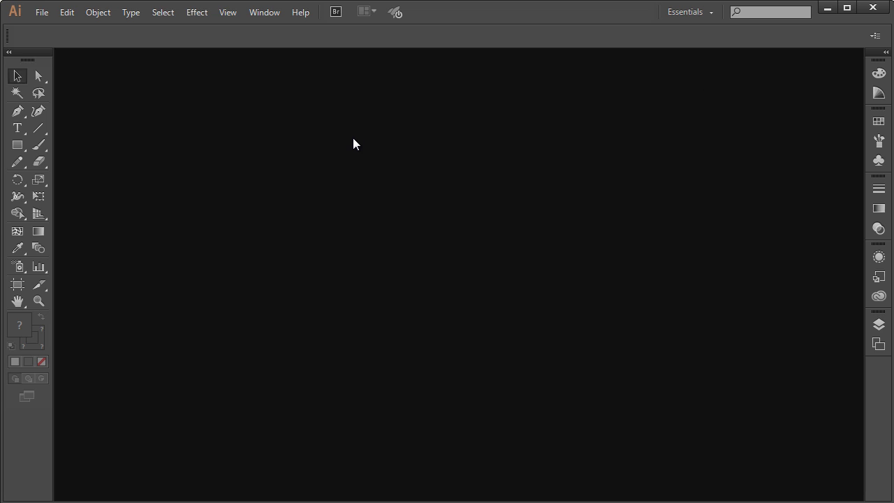
- Open the Align panel from the Window menu and dock its Transform/Align/Pathfinder group below Layers
left_click(267, 14)
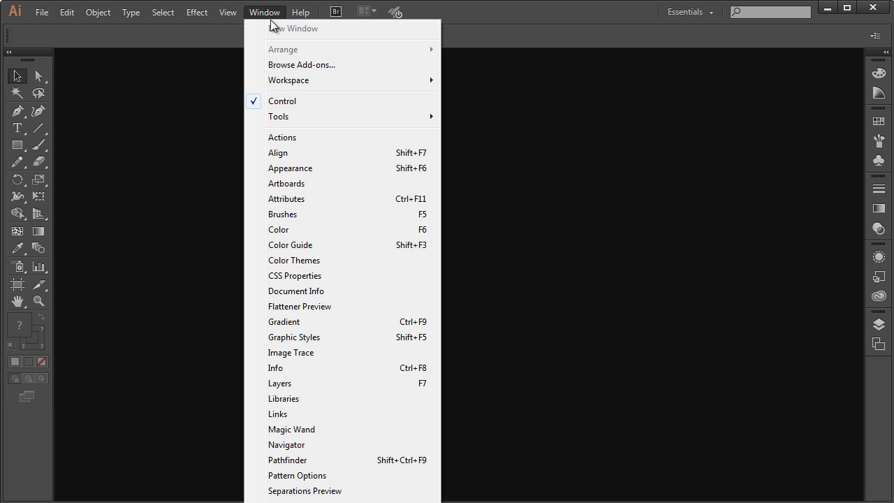
left_click(277, 153)
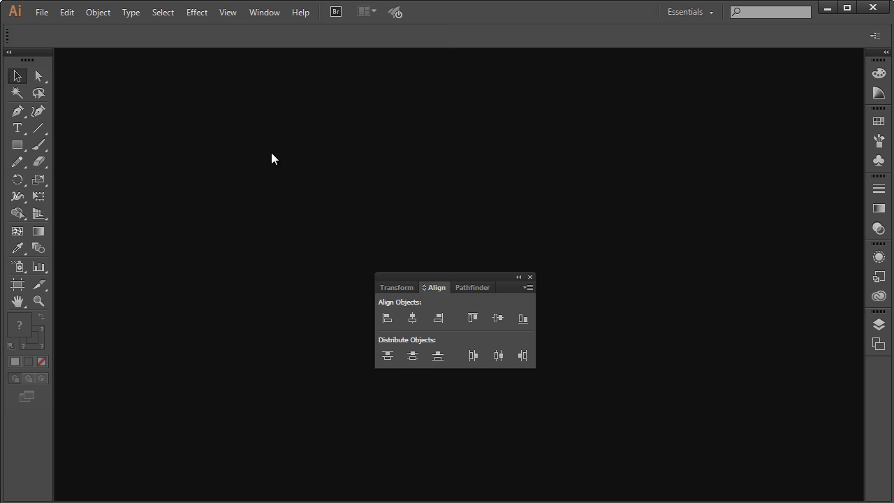
left_click_drag(465, 276, 483, 187)
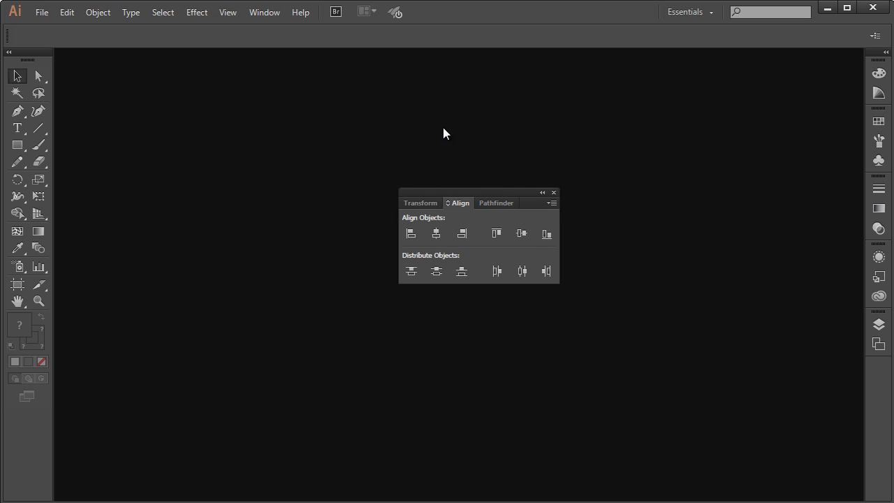
left_click_drag(480, 190, 511, 187)
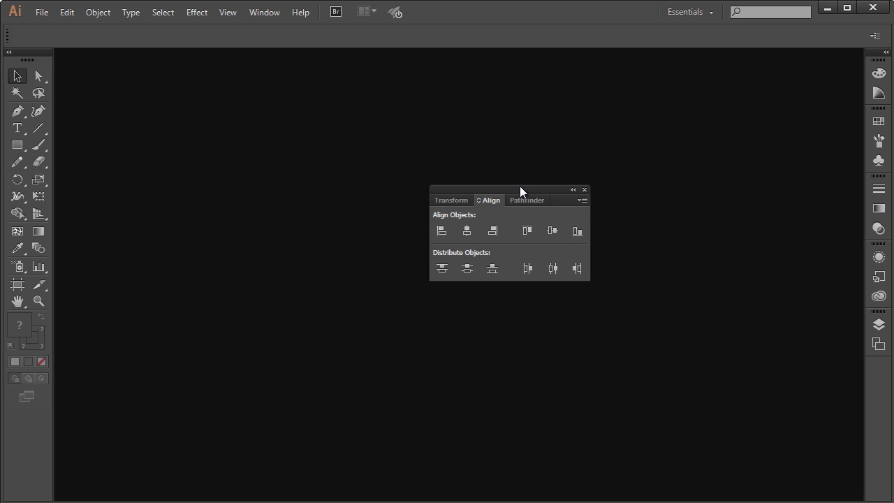
left_click_drag(510, 187, 875, 364)
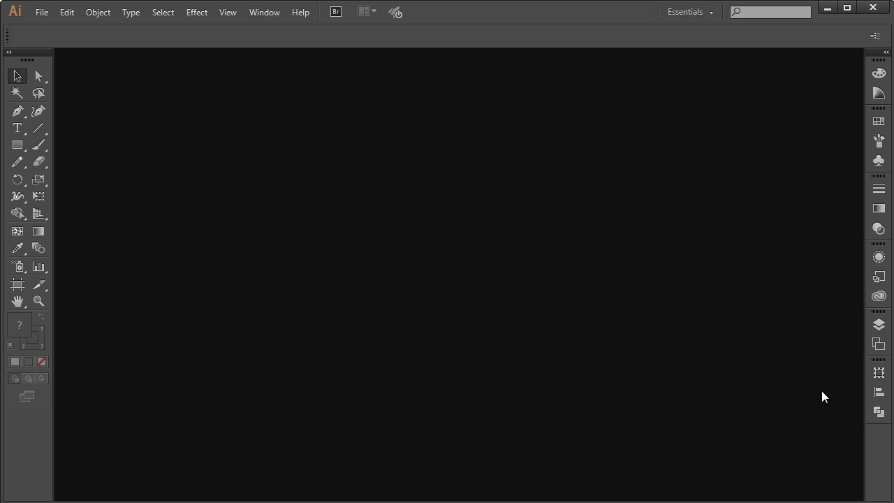
- Save the current panel layout as a new custom workspace under the user's name
left_click(713, 12)
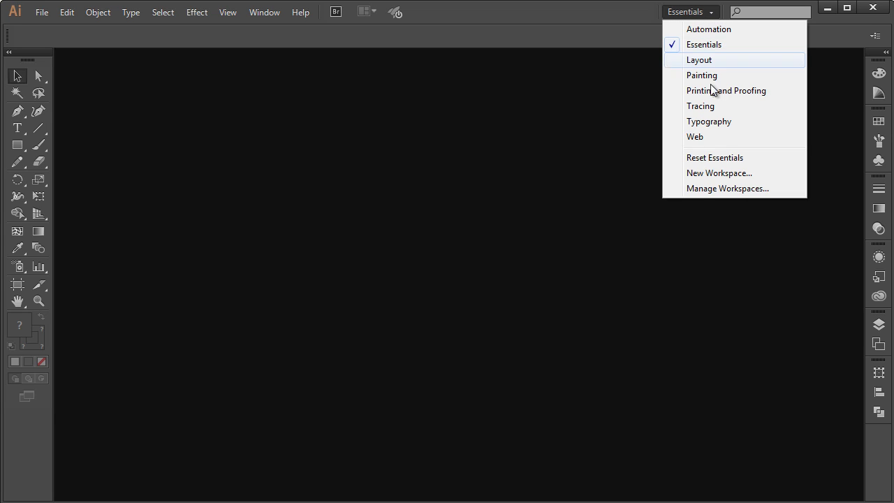
left_click(707, 158)
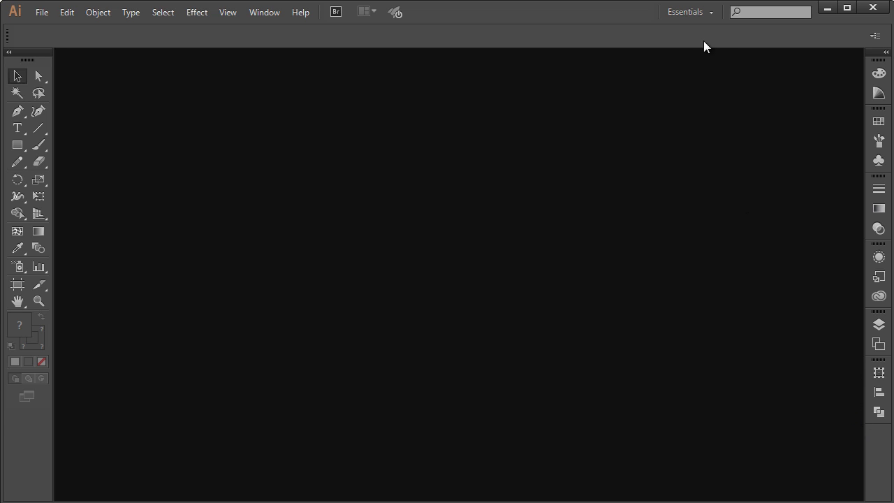
left_click(712, 14)
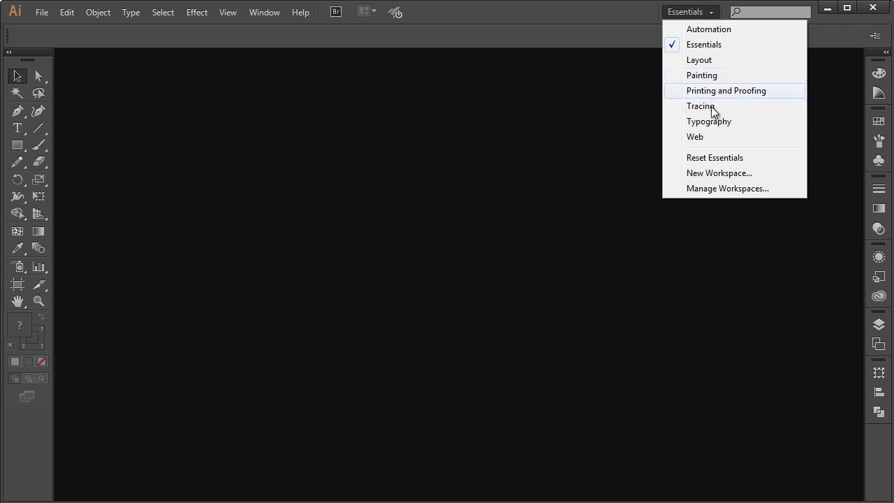
left_click(705, 173)
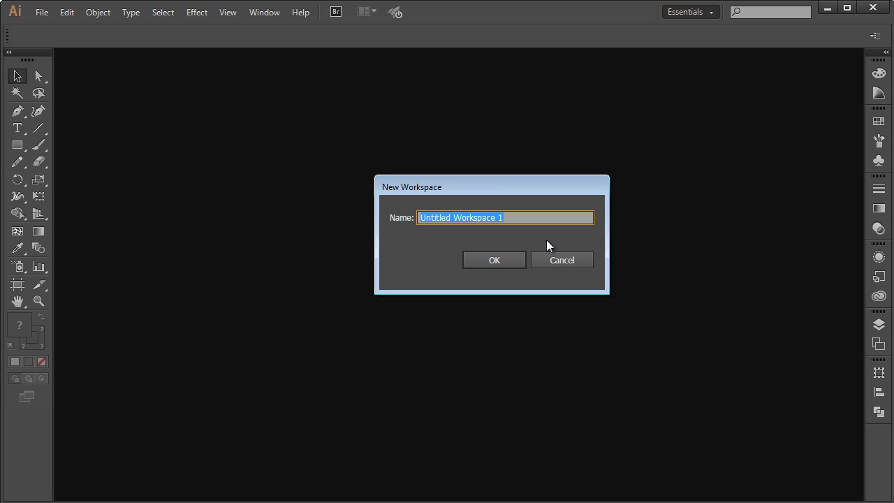
type("Simona")
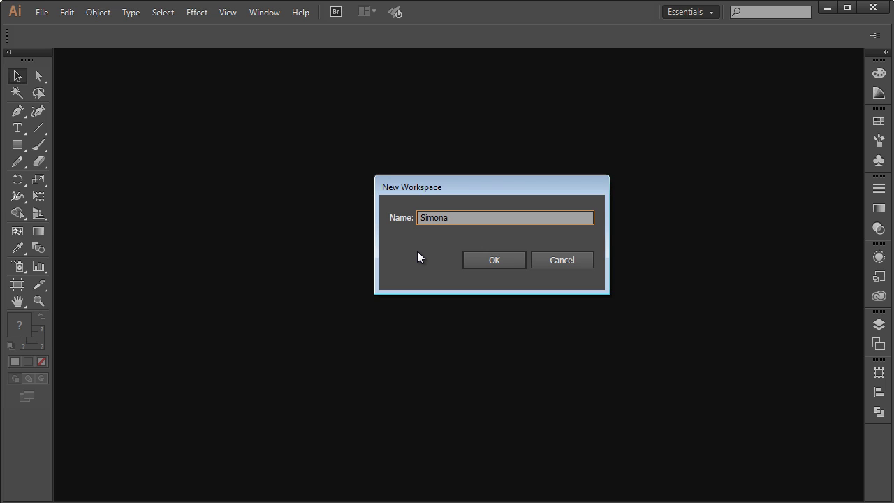
left_click(495, 260)
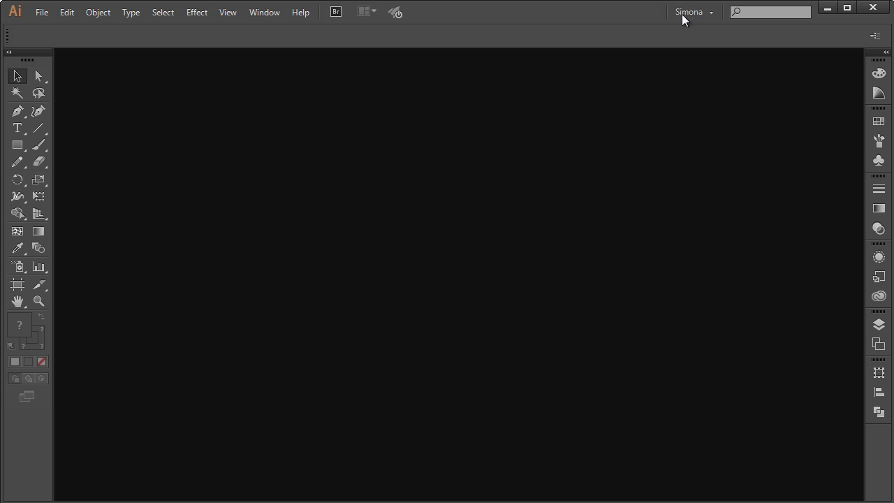
- Switch to Essentials, reset it to defaults, then switch back to the saved custom workspace
left_click(708, 14)
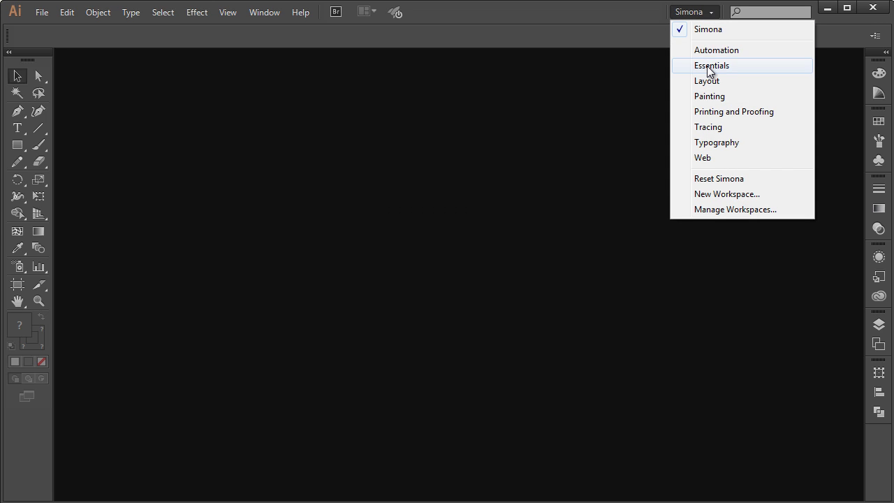
left_click(710, 67)
left_click(711, 14)
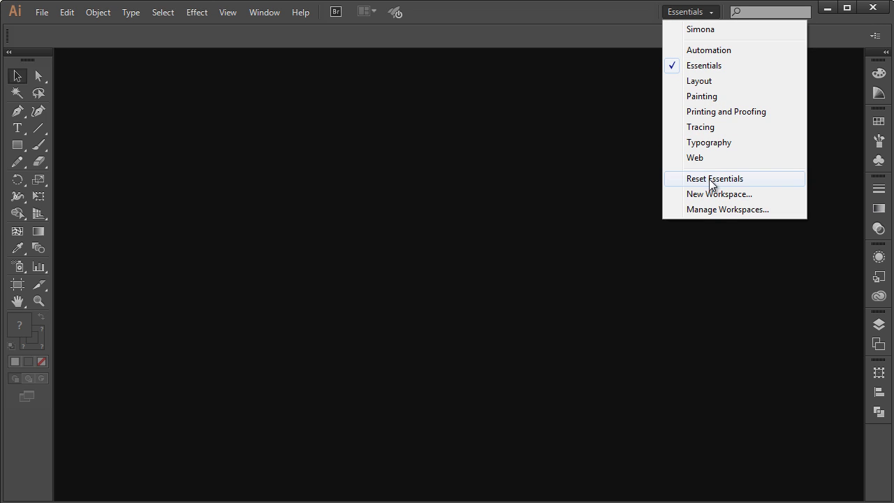
left_click(709, 179)
left_click(710, 13)
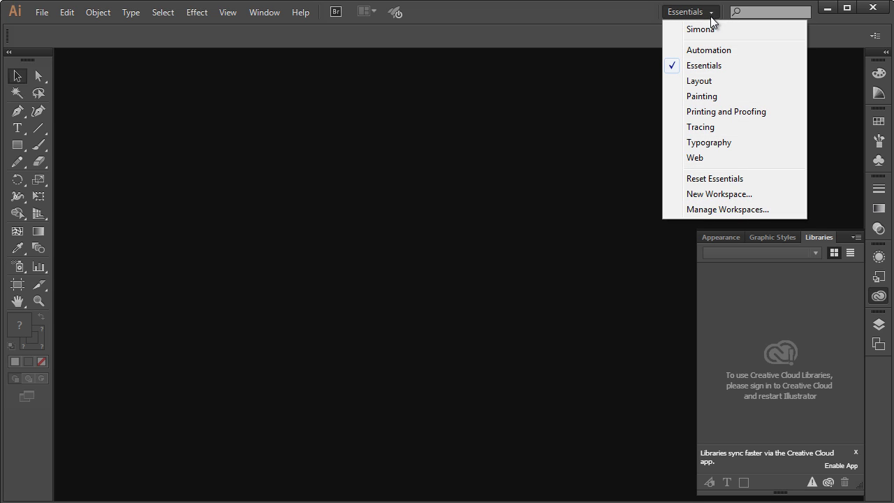
left_click(710, 29)
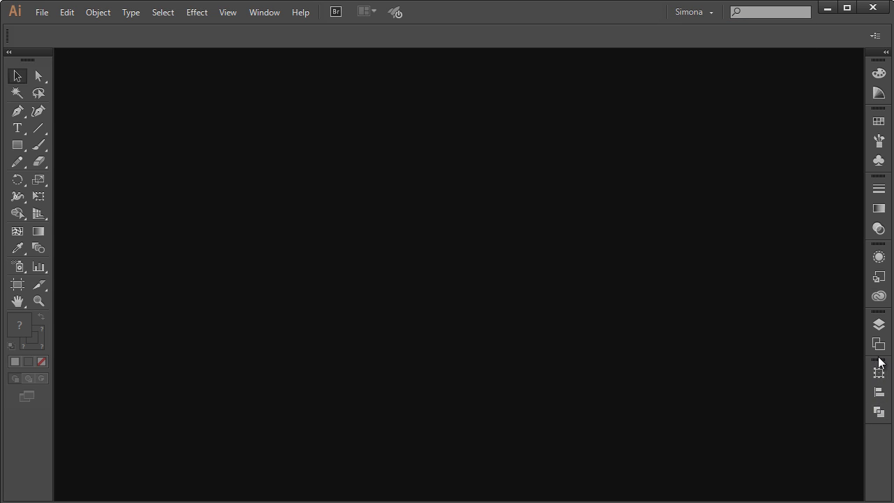
mouse_move(879, 361)
left_mouse_down()
mouse_move(765, 352)
mouse_move(848, 374)
mouse_move(876, 362)
left_mouse_up()
- Start a new document with File > New and name it 'test'
left_click(44, 15)
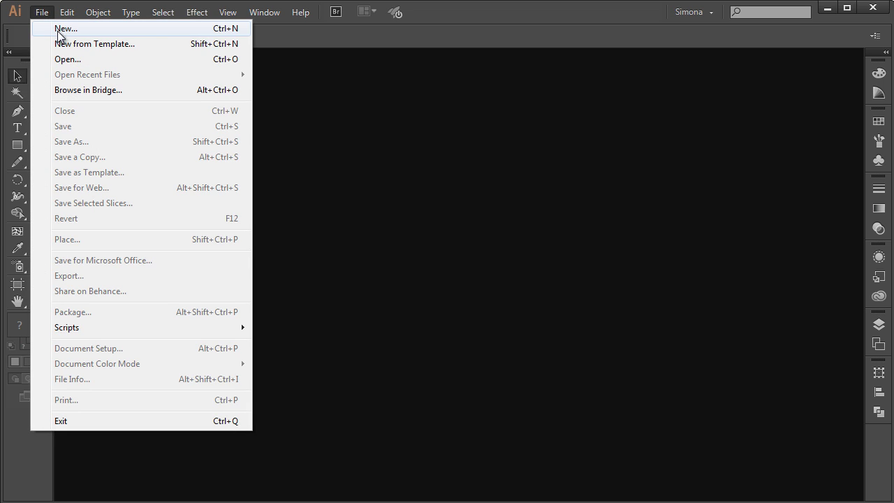
left_click(65, 31)
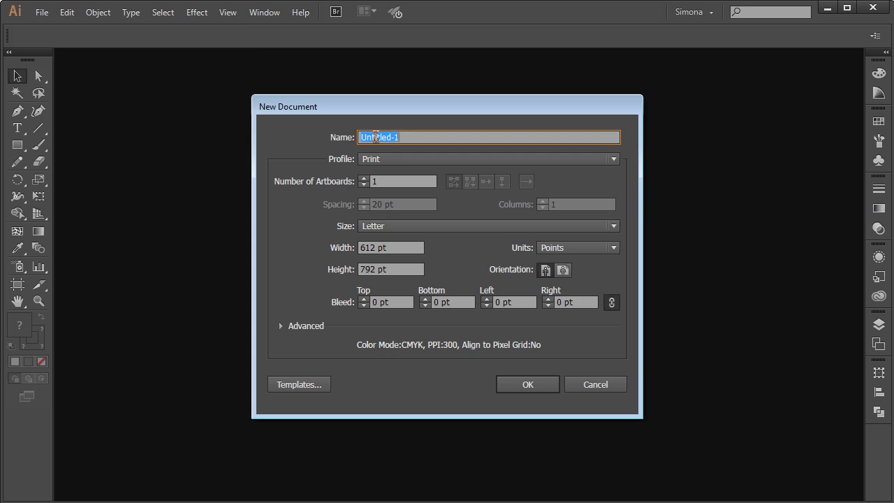
left_click_drag(435, 104, 440, 98)
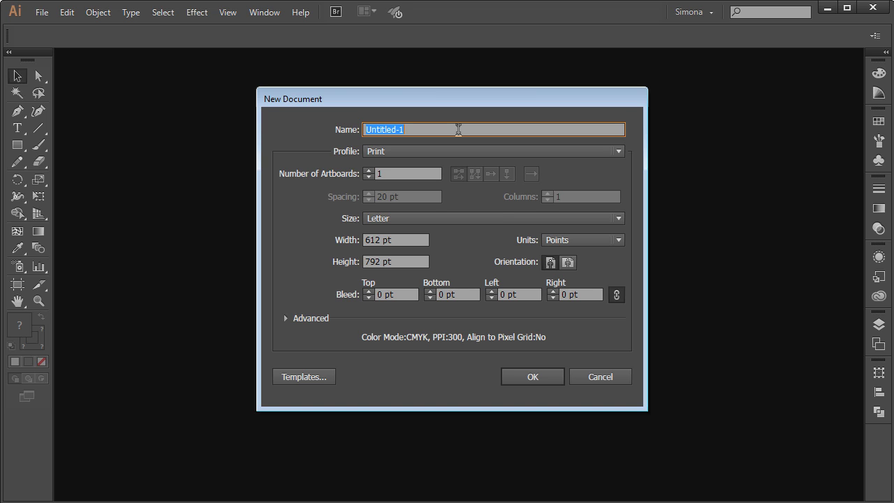
type("test")
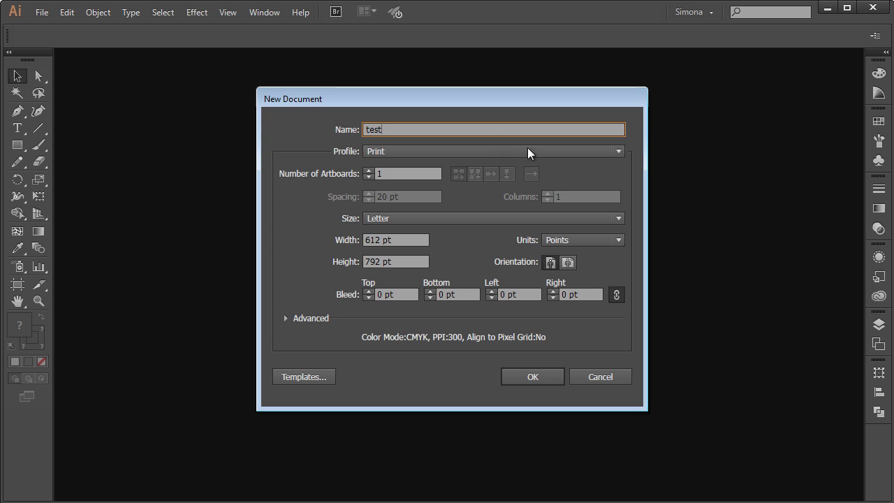
- Keep the Print profile and set the document units to Inches, giving 8.5 × 11 in
left_click(617, 151)
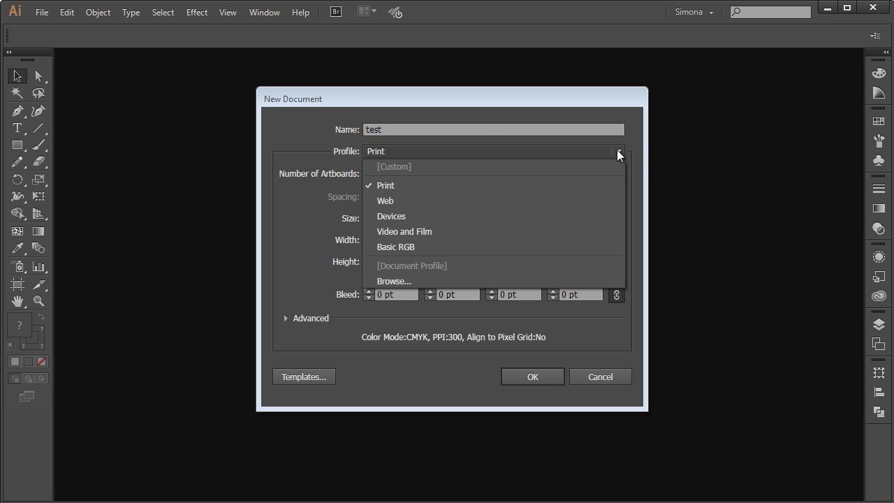
left_click(427, 185)
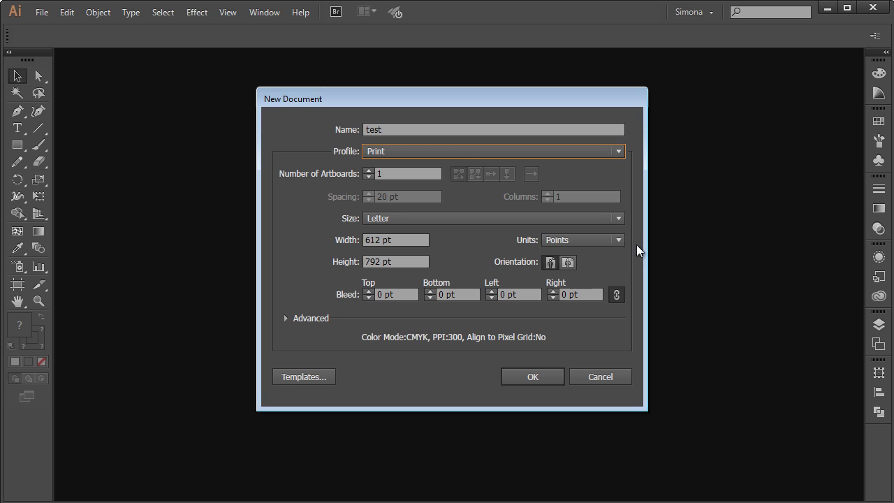
left_click(618, 240)
left_click(571, 286)
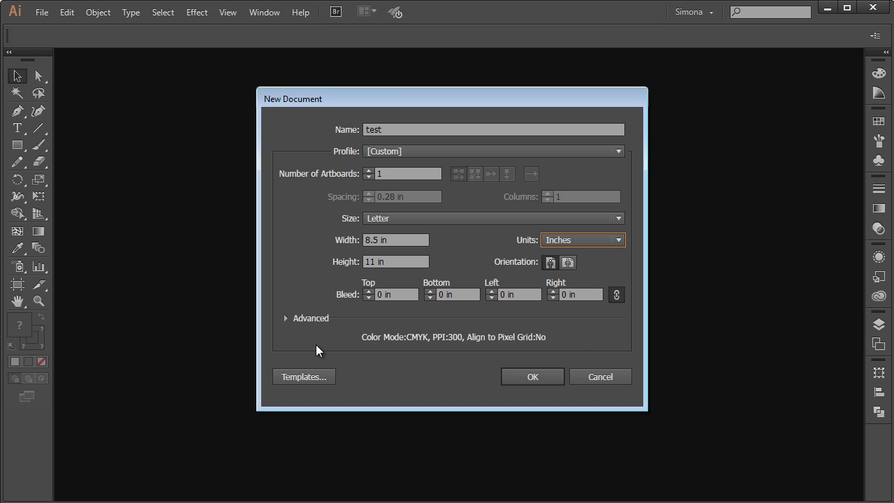
- Under Advanced, keep CMYK colour mode and Default preview, then create the 'test' document
left_click(285, 318)
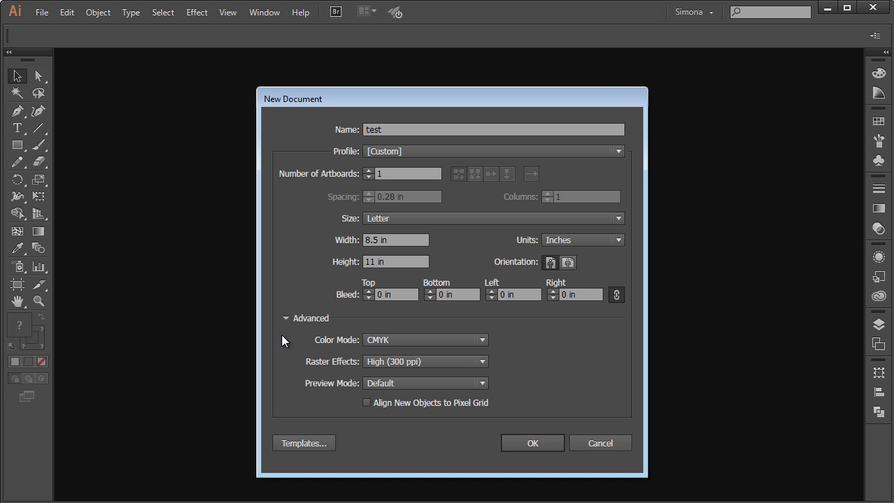
left_click(482, 339)
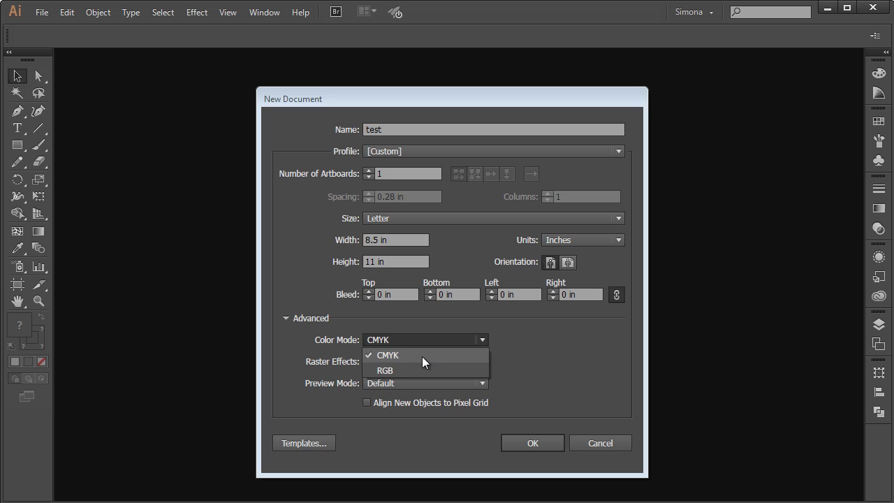
left_click(466, 355)
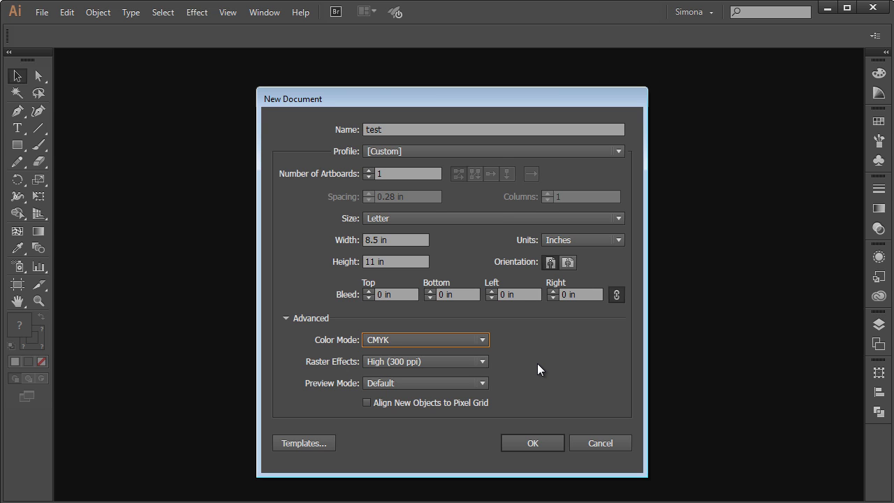
left_click(479, 383)
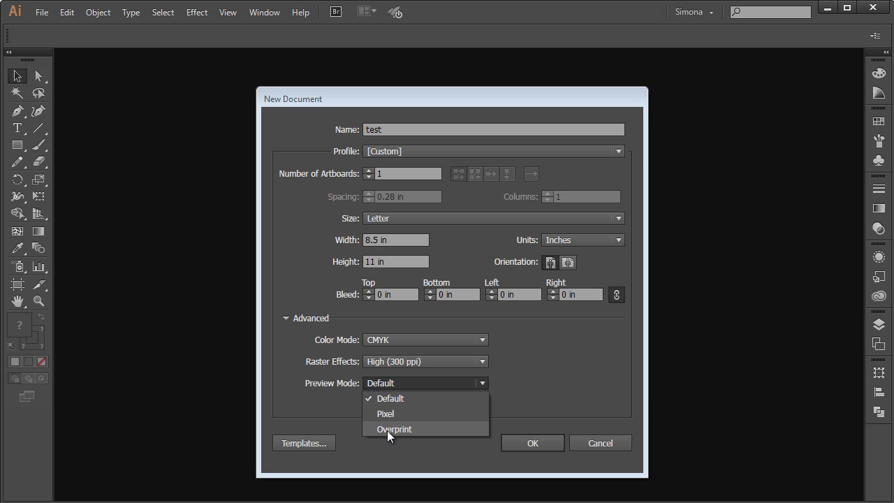
left_click(529, 391)
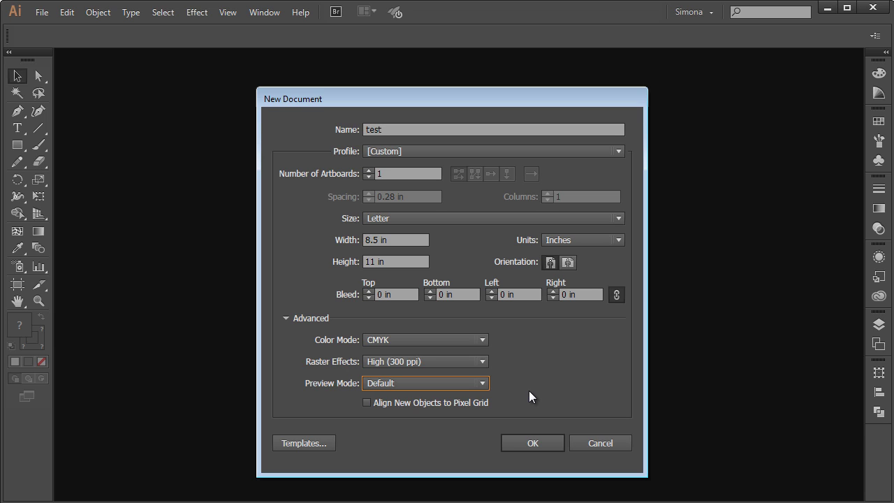
left_click(483, 383)
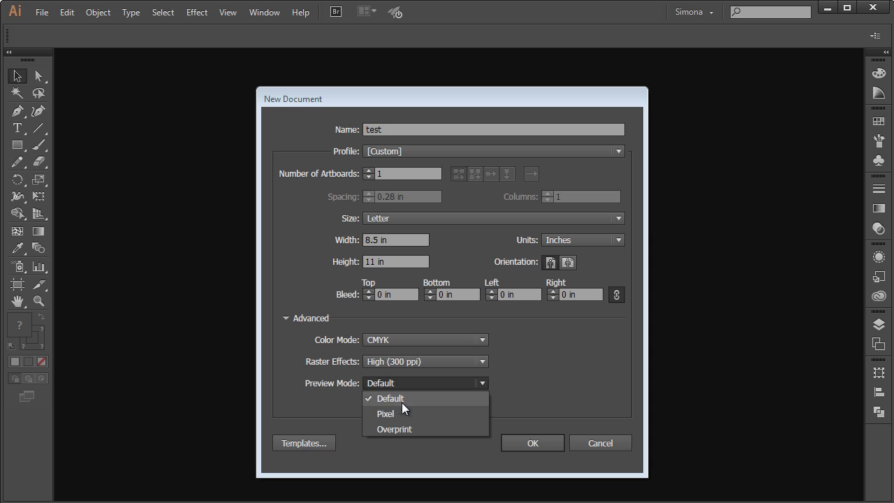
left_click(520, 393)
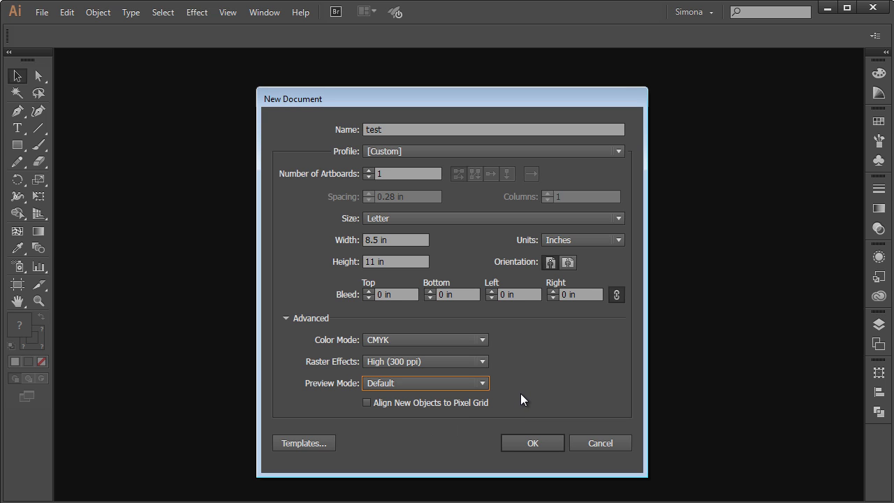
left_click(524, 440)
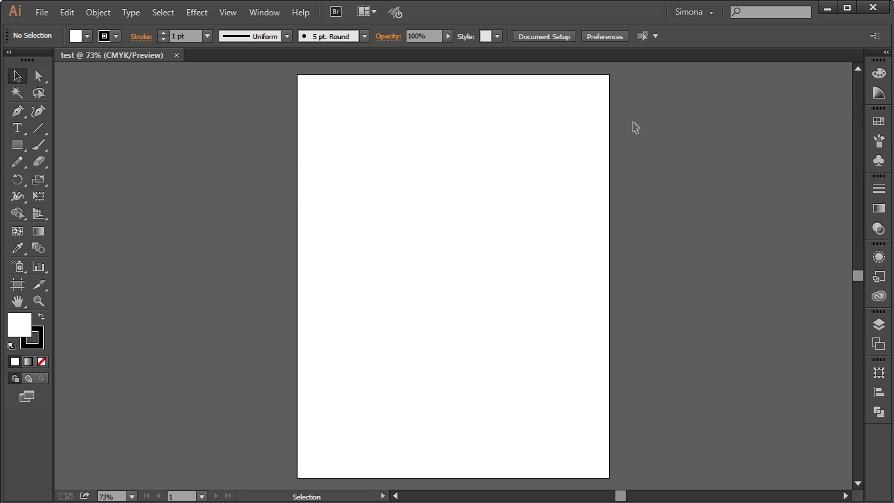
- Open the workspace list over the blank 'test' artboard and close it unchanged
left_click(715, 13)
left_click(717, 15)
- In User Interface preferences, try 64% brightness and a White canvas, then keep Medium Dark with Match canvas
left_click(67, 12)
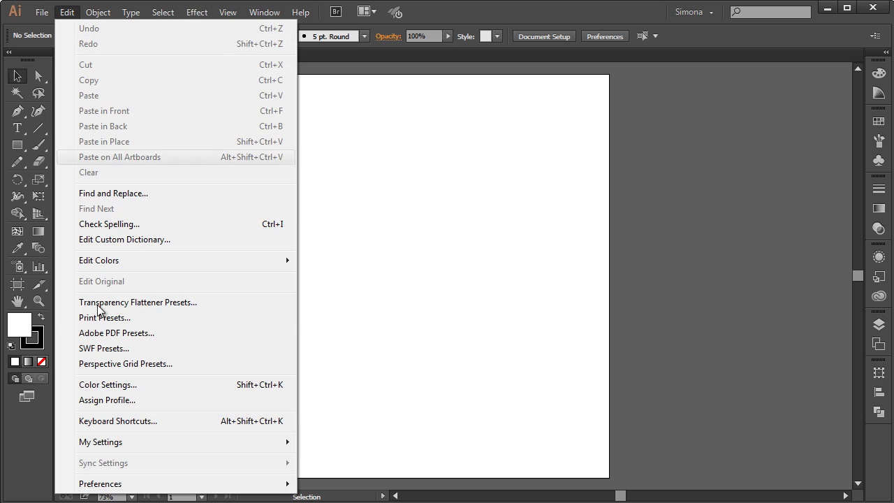
mouse_move(116, 486)
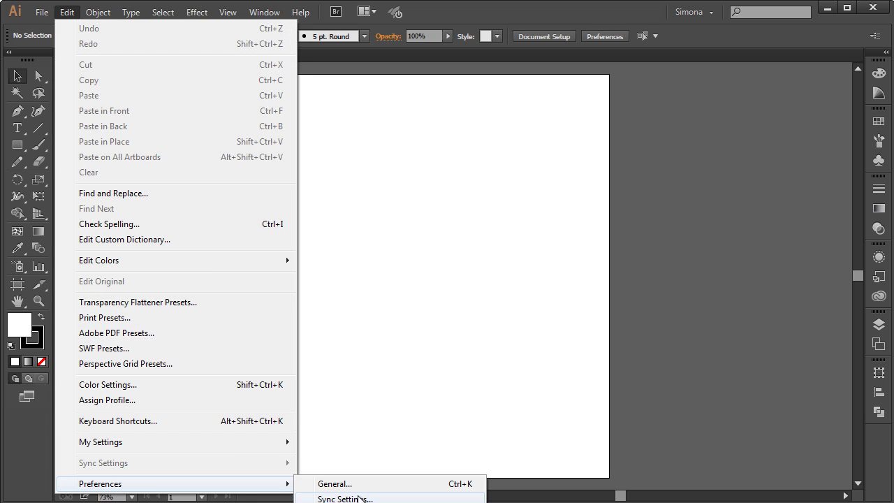
left_click(335, 483)
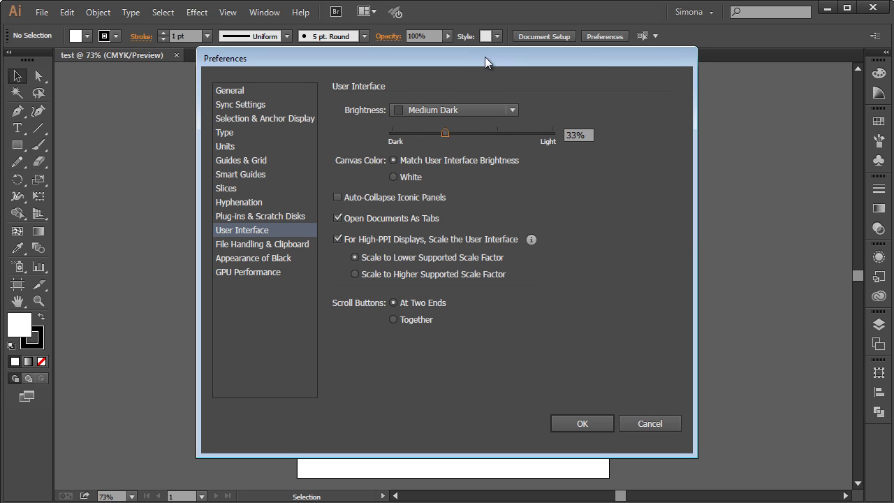
left_click_drag(484, 57, 499, 69)
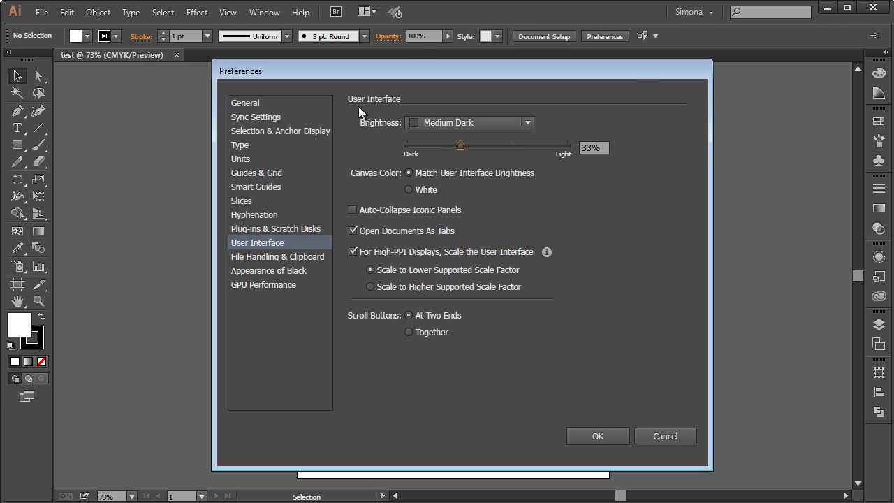
left_click(528, 123)
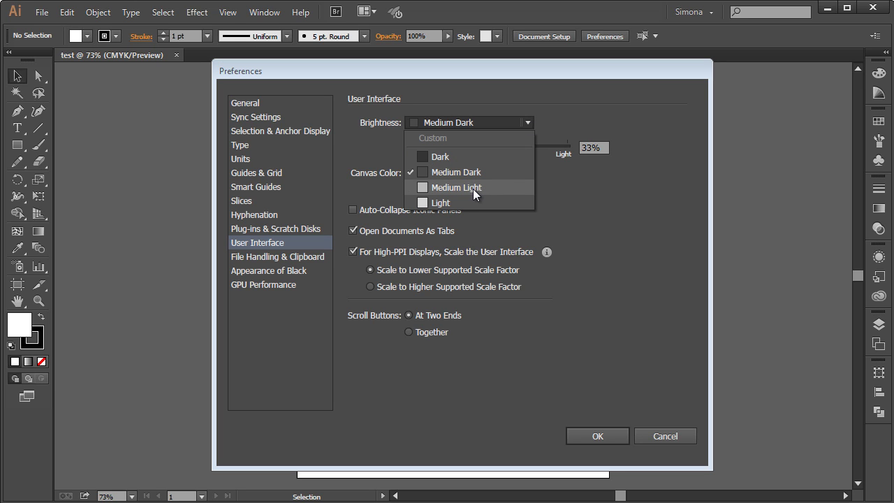
left_click(633, 186)
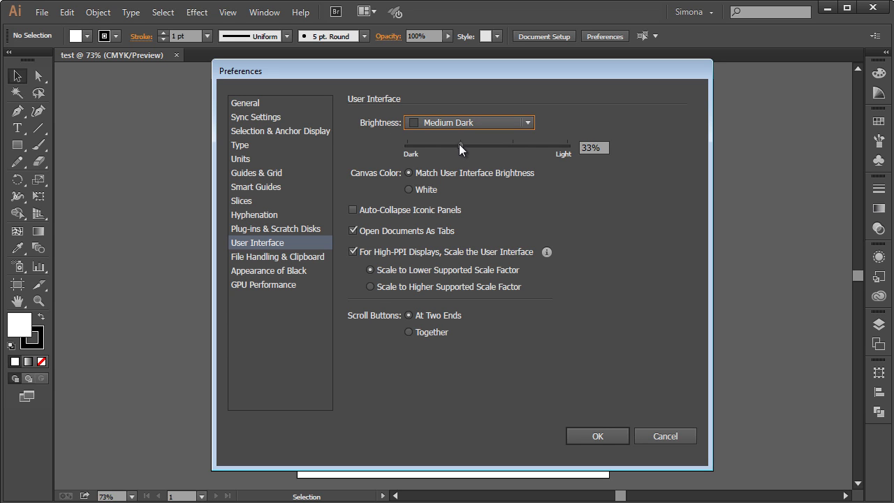
left_click_drag(457, 145, 509, 144)
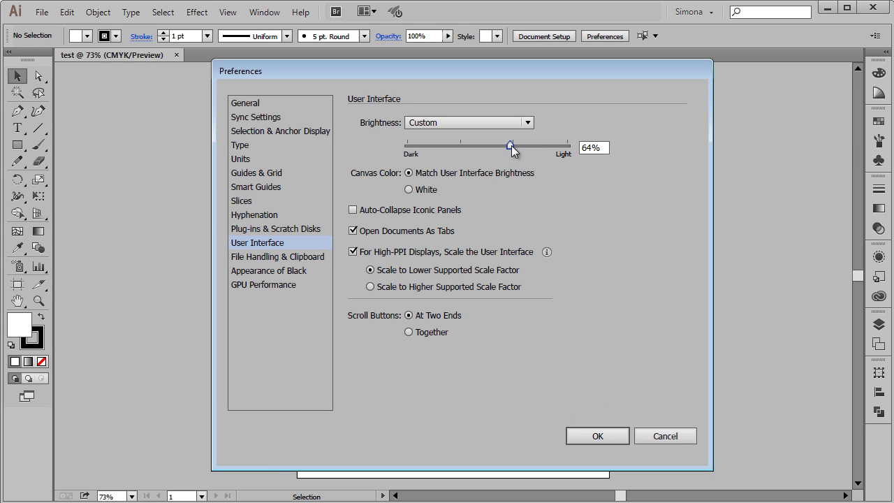
left_click_drag(511, 144, 456, 144)
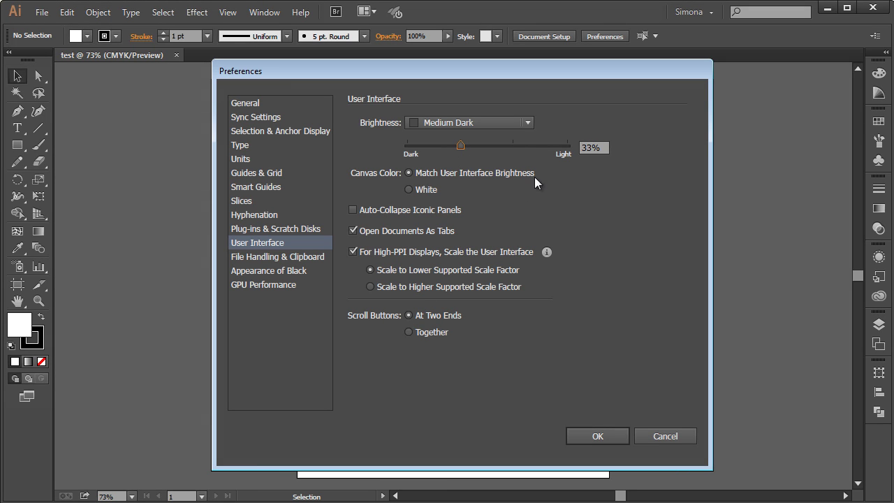
left_click(412, 189)
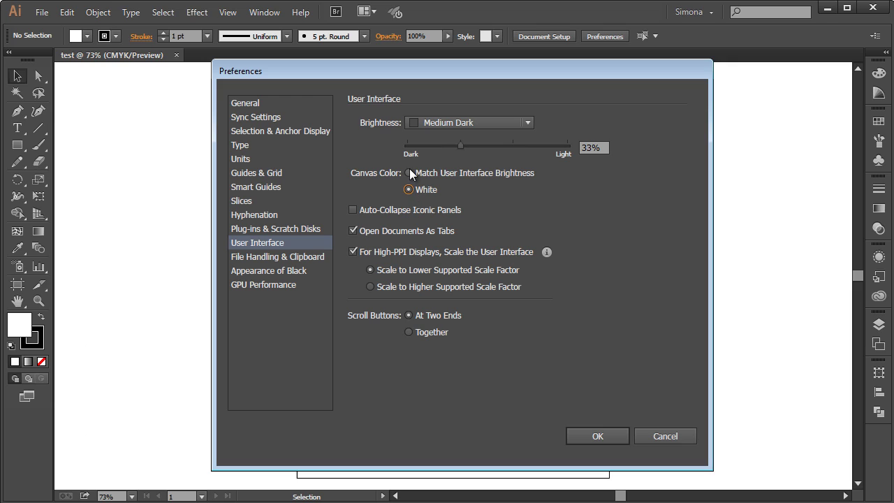
left_click(410, 174)
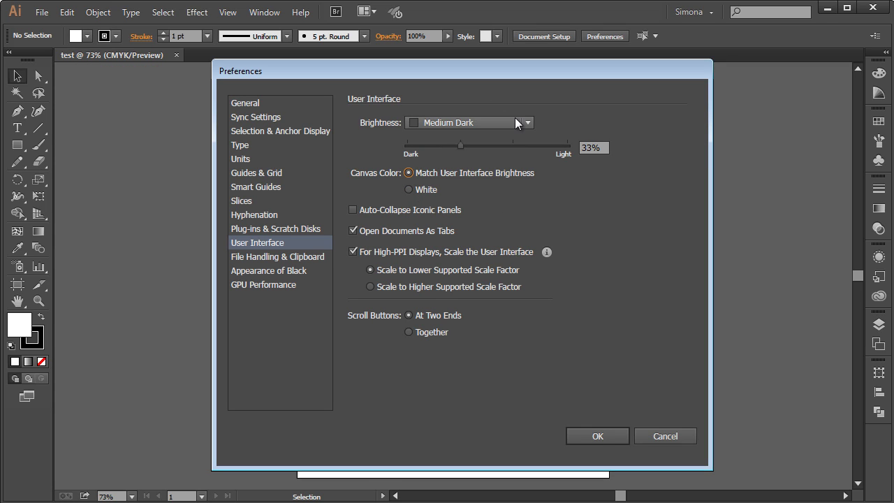
left_click(578, 436)
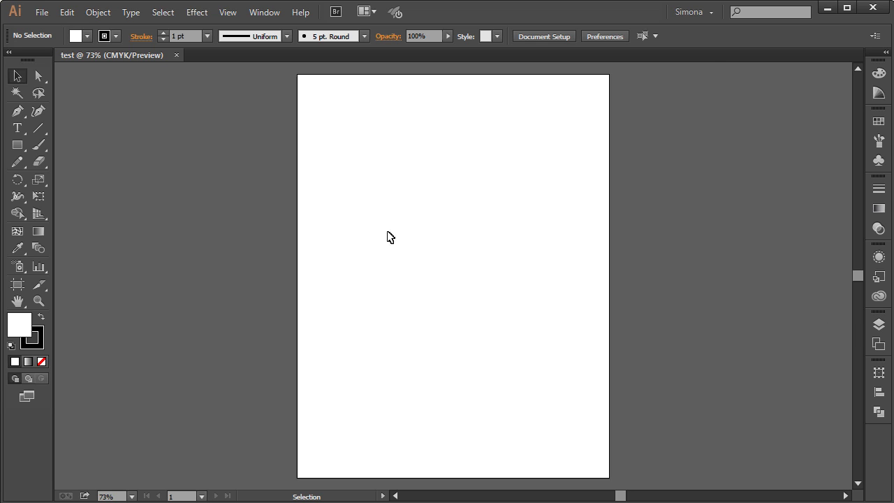
left_click(707, 12)
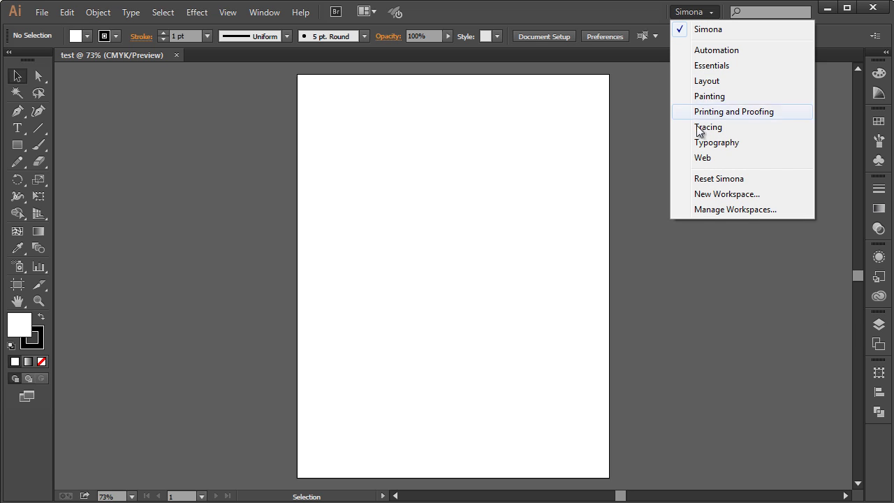
left_click(603, 8)
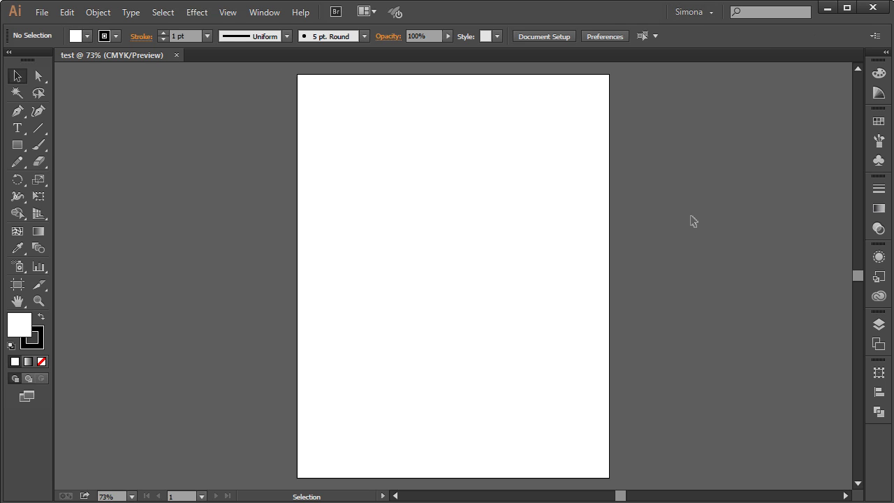